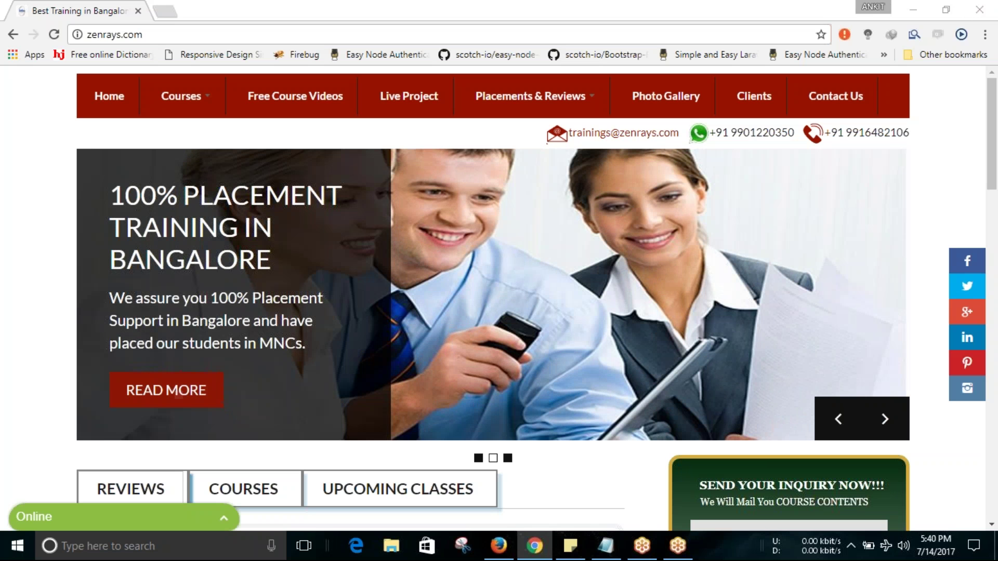
# Step: Navigate to zenrays.com/user to reach the login / sign-up page
pyautogui.click(606, 546)
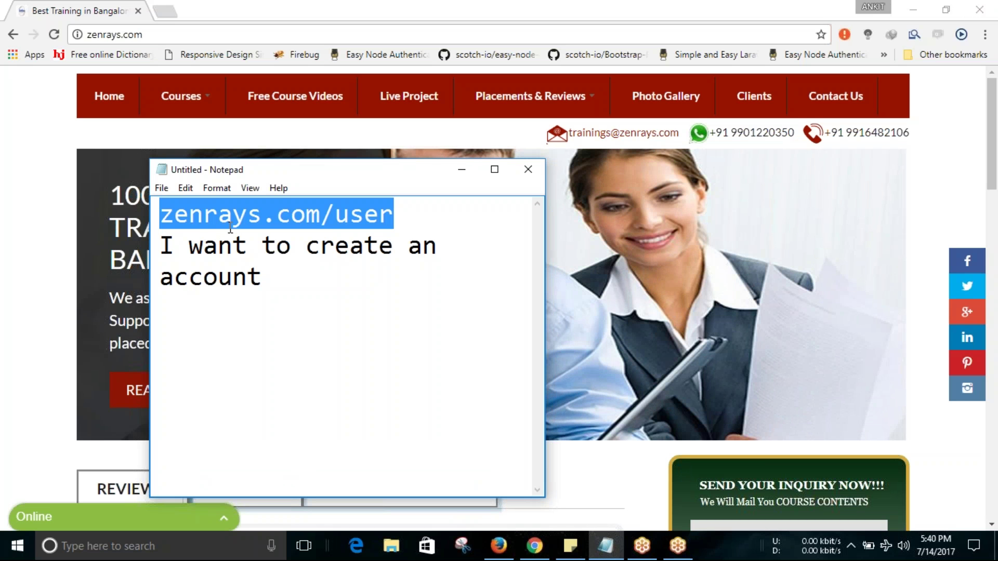
pyautogui.click(176, 33)
pyautogui.click(177, 34)
pyautogui.write('/user')
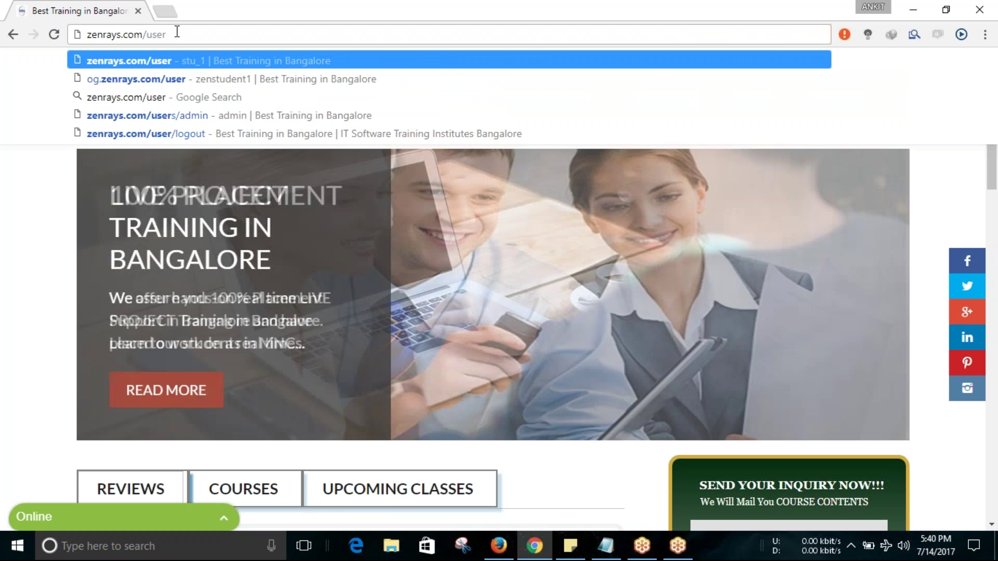
pyautogui.press('Return')
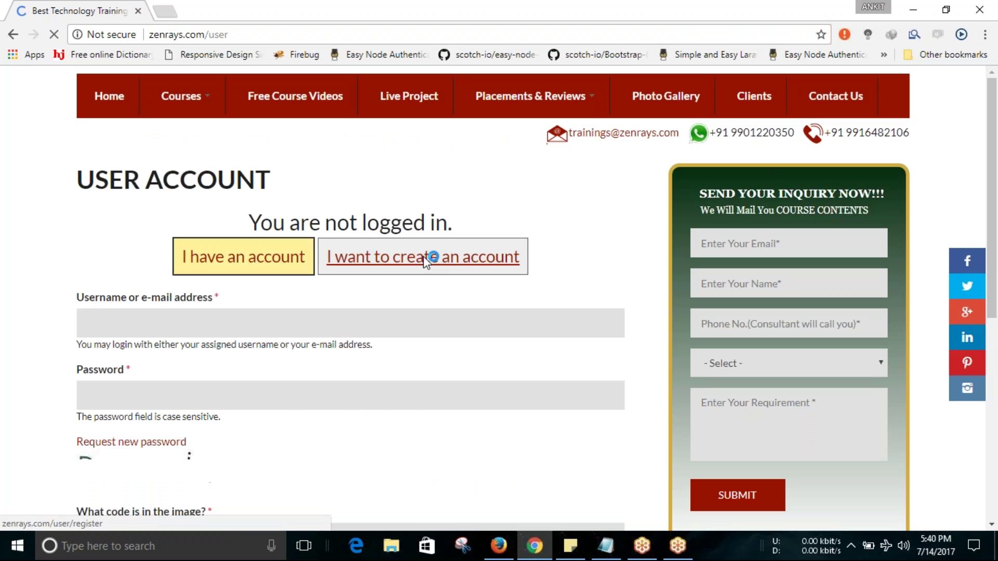
# Step: Fill the create-account form's username, e-mail, password, confirmation, full name and phone fields
pyautogui.click(425, 259)
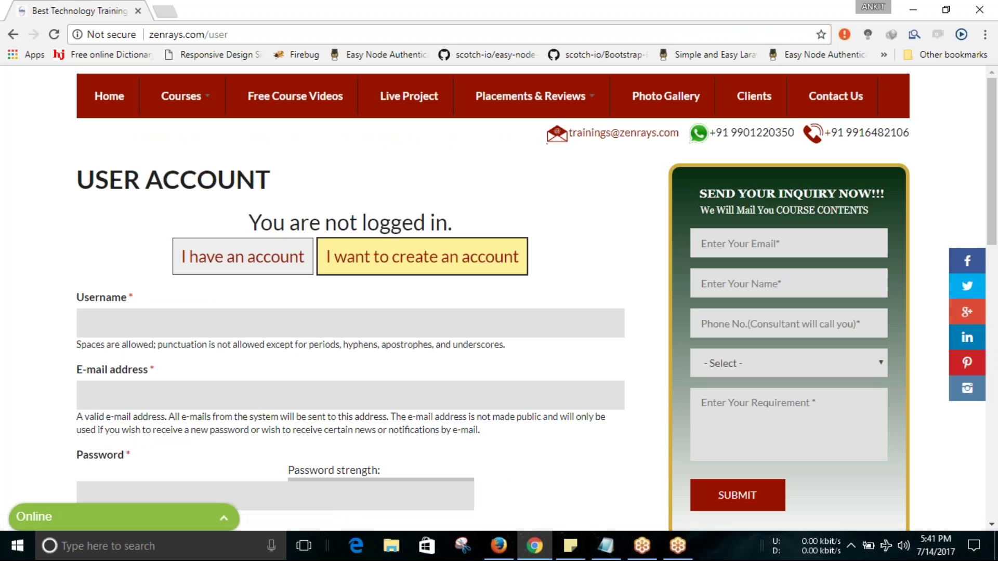
pyautogui.click(350, 323)
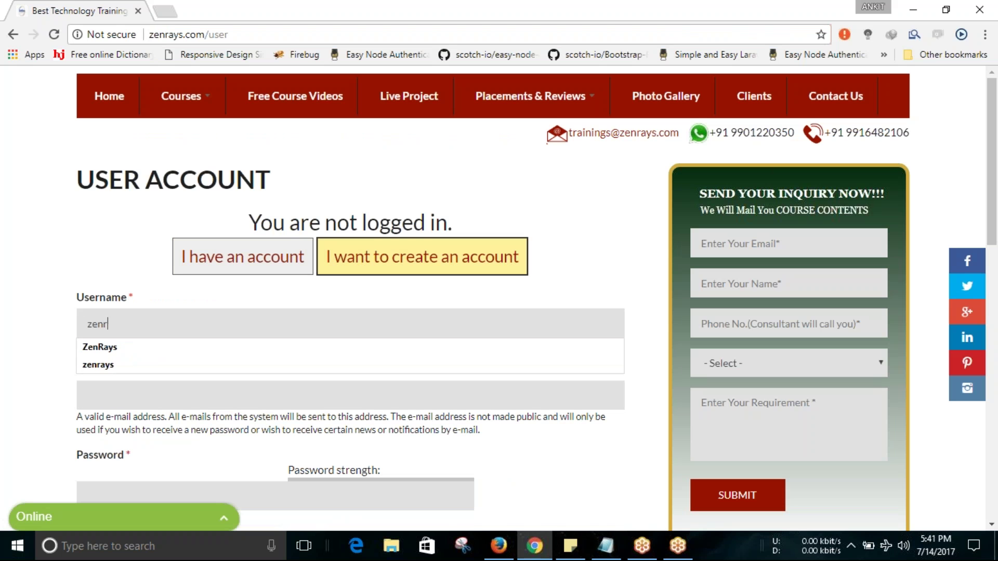
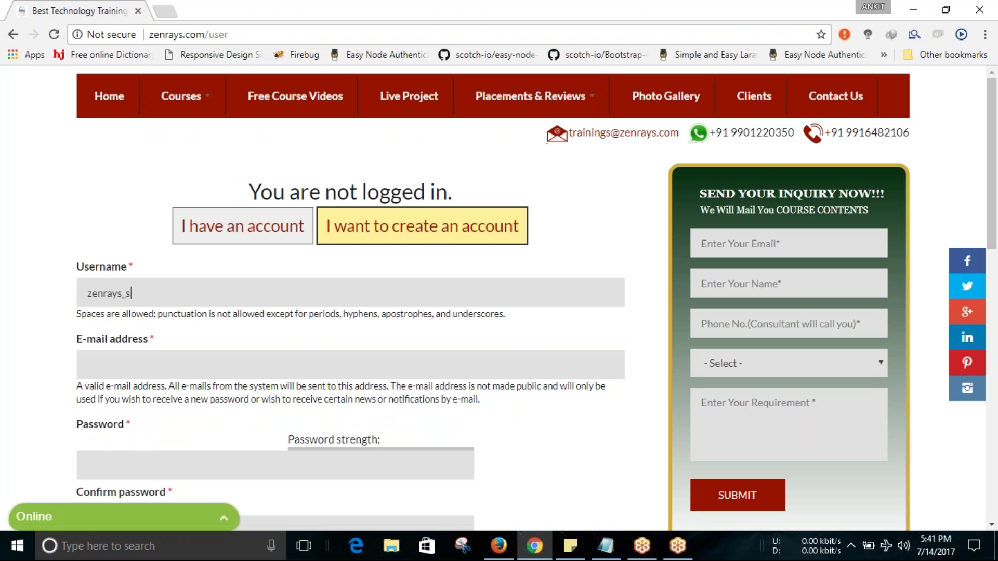
pyautogui.hotkey('ctrl', 'a')
pyautogui.hotkey('ctrl', 'c')
pyautogui.press('Tab')
pyautogui.hotkey('ctrl', 'v')
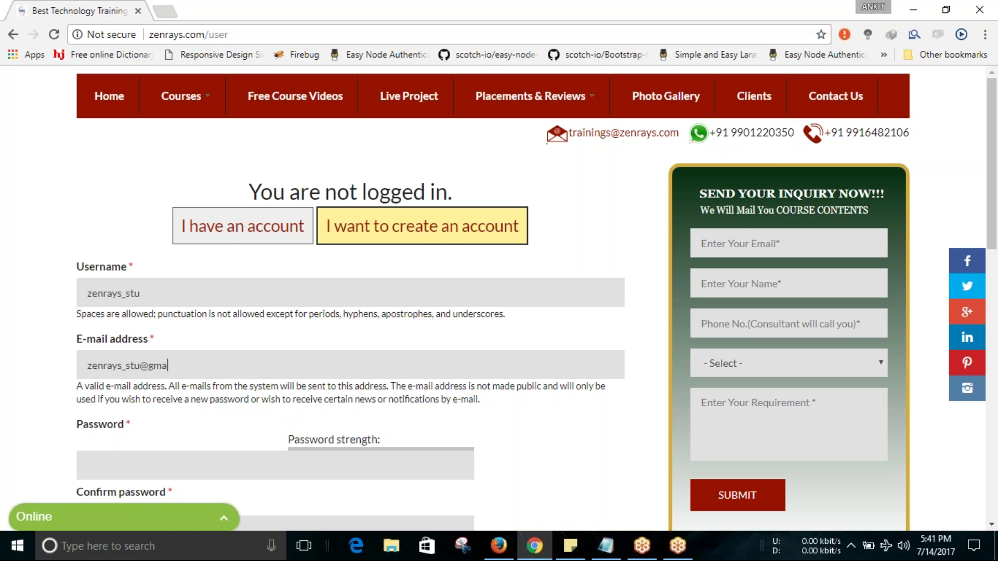
pyautogui.scroll(-2, 249, 351)
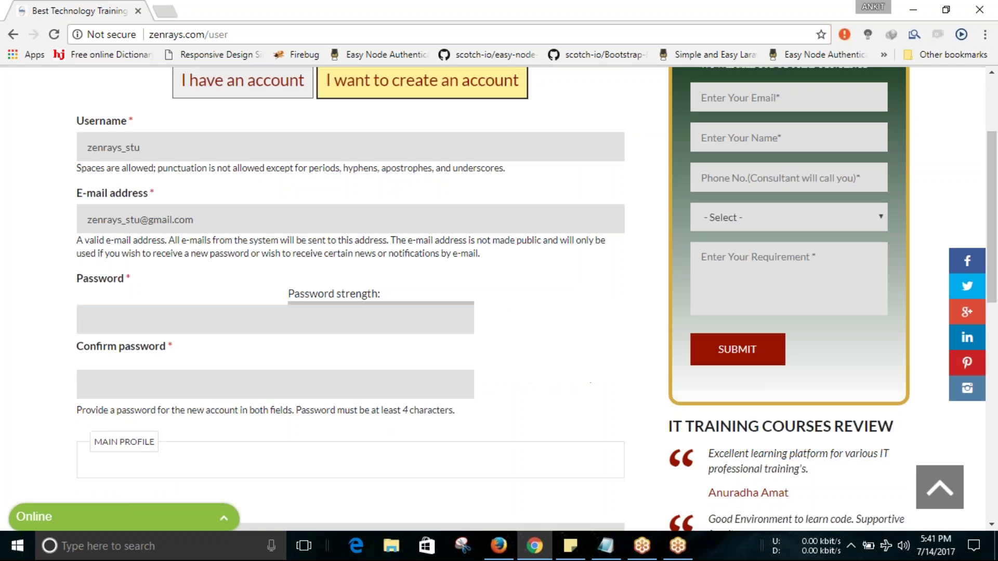
pyautogui.press('Tab')
pyautogui.hotkey('ctrl', 'v')
pyautogui.press('Tab')
pyautogui.scroll(-1, 229, 349)
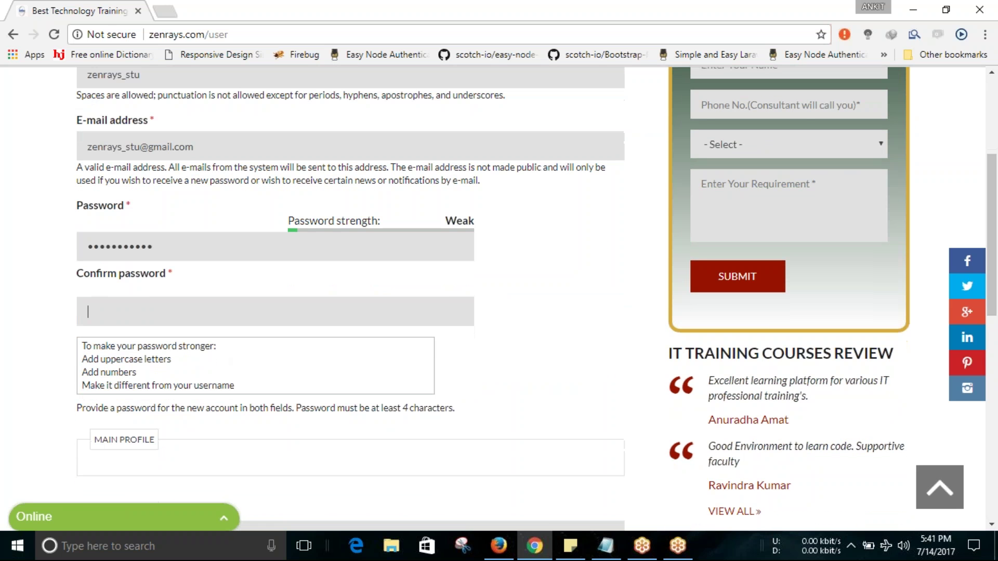
pyautogui.hotkey('ctrl', 'v')
pyautogui.scroll(-3, 250, 351)
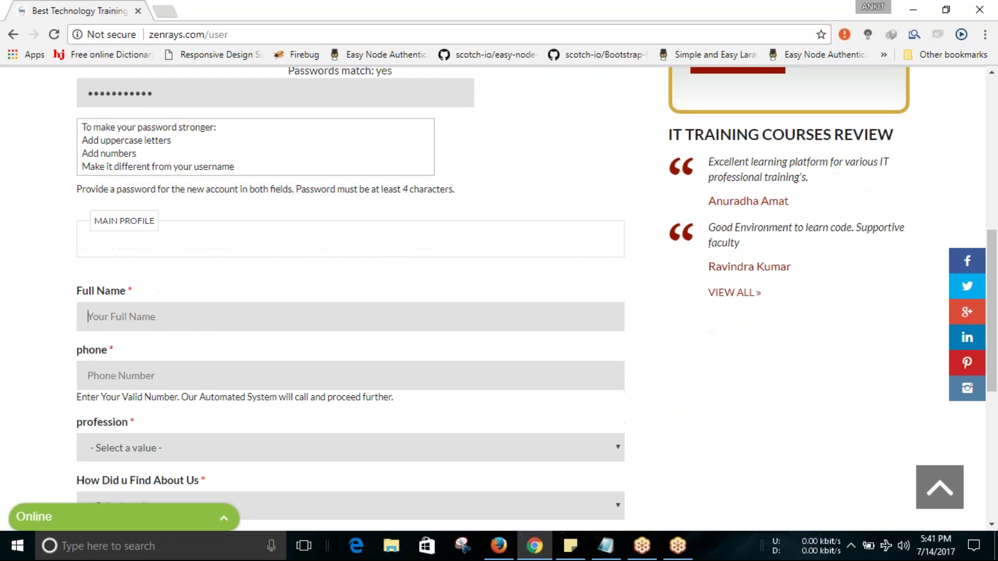
pyautogui.hotkey('ctrl', 'v')
pyautogui.scroll(-1, 250, 350)
pyautogui.press('Tab')
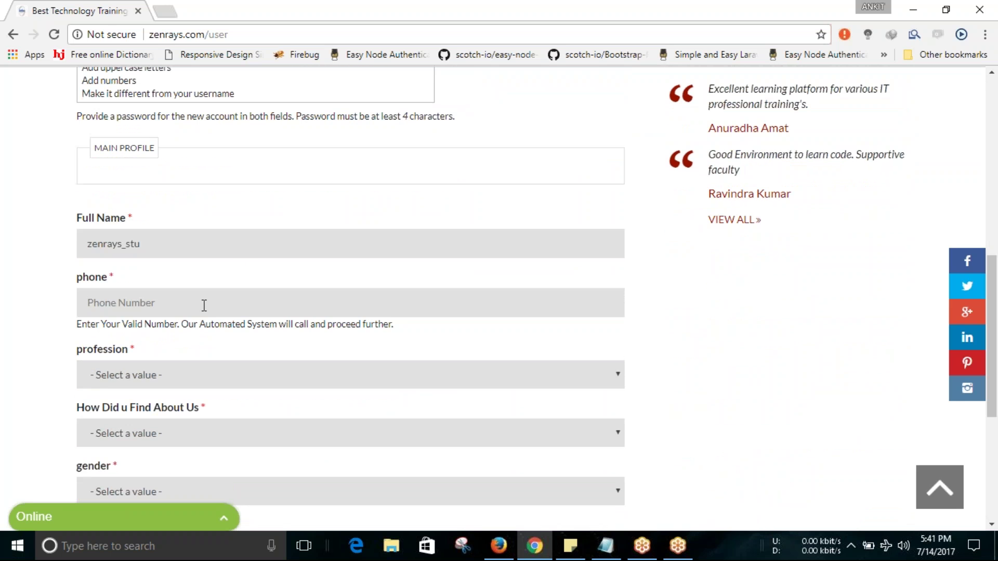
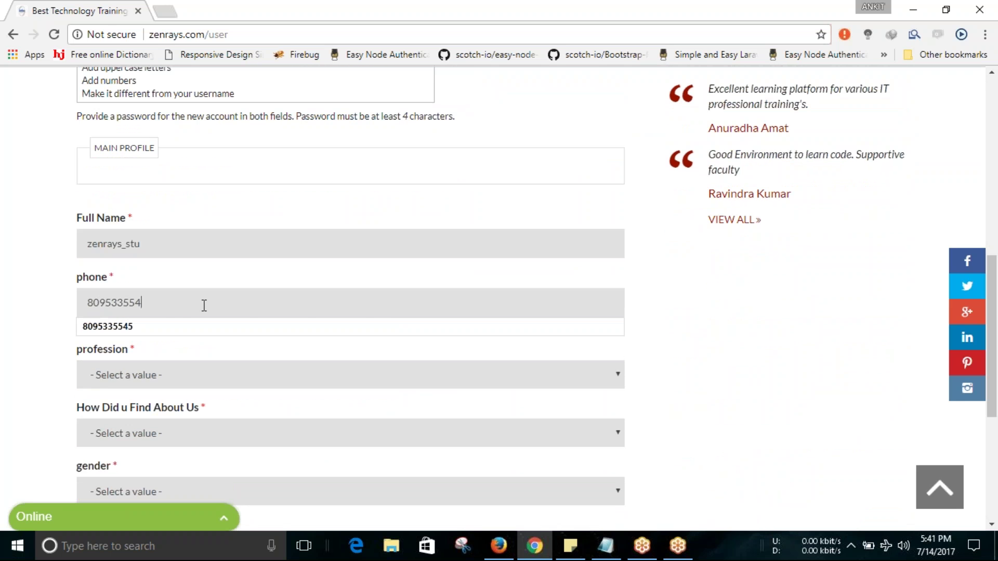
# Step: Choose College Student, From Google and Female, answer the math question with 12, and register
pyautogui.click(352, 375)
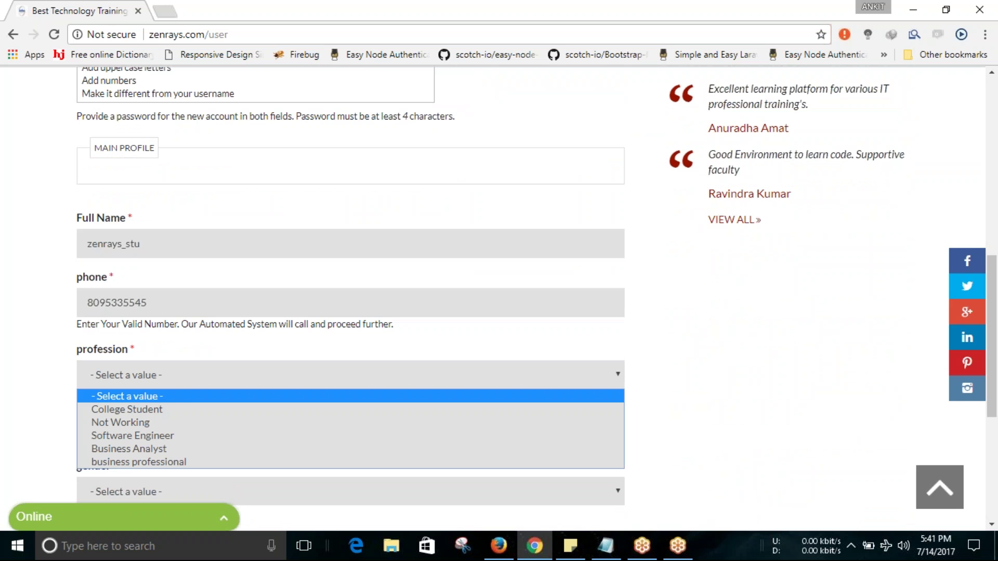
pyautogui.click(197, 410)
pyautogui.scroll(-2, 197, 410)
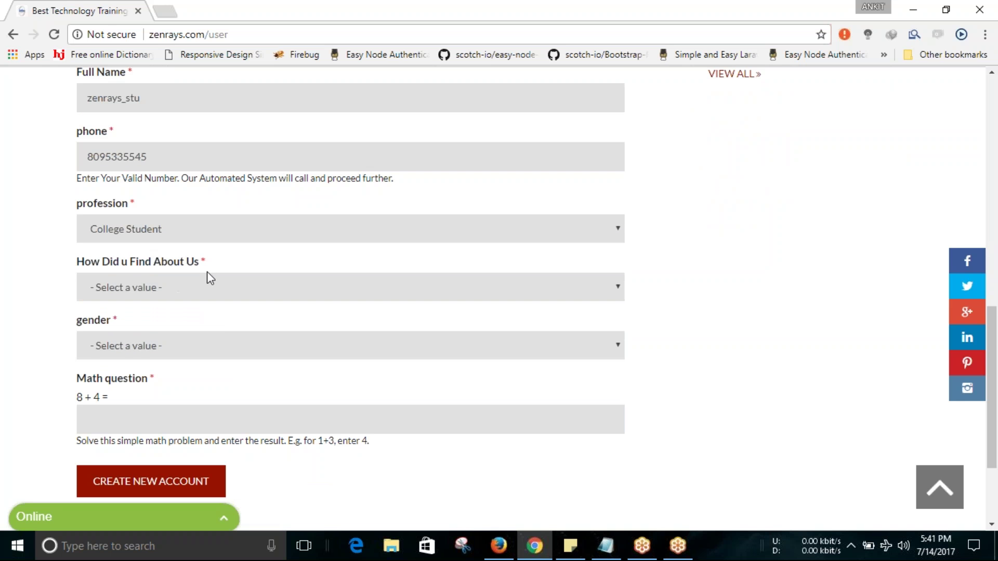
pyautogui.click(217, 287)
pyautogui.click(216, 308)
pyautogui.click(213, 345)
pyautogui.click(222, 380)
pyautogui.click(223, 418)
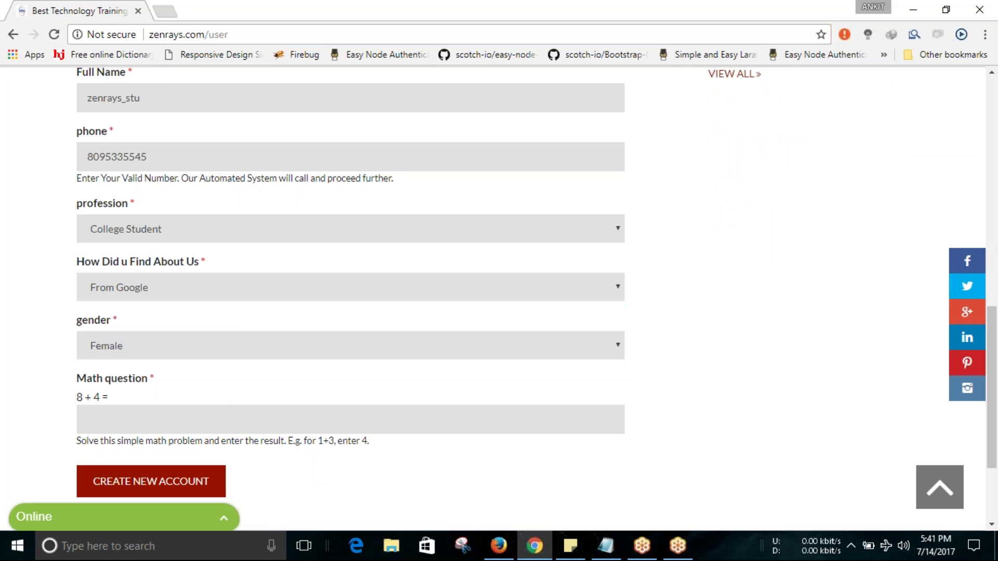
pyautogui.write('12')
pyautogui.scroll(-1, 312, 312)
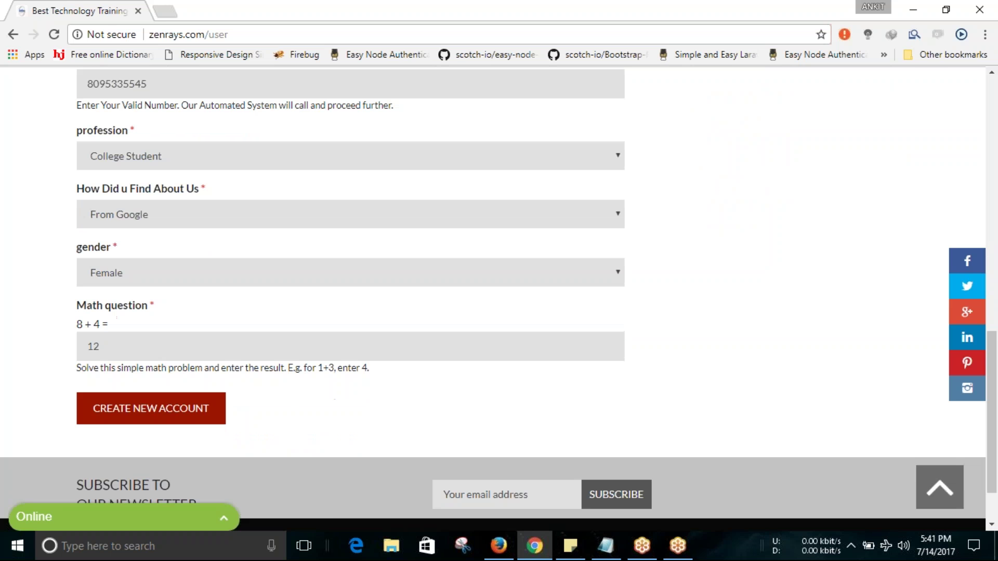
pyautogui.click(150, 408)
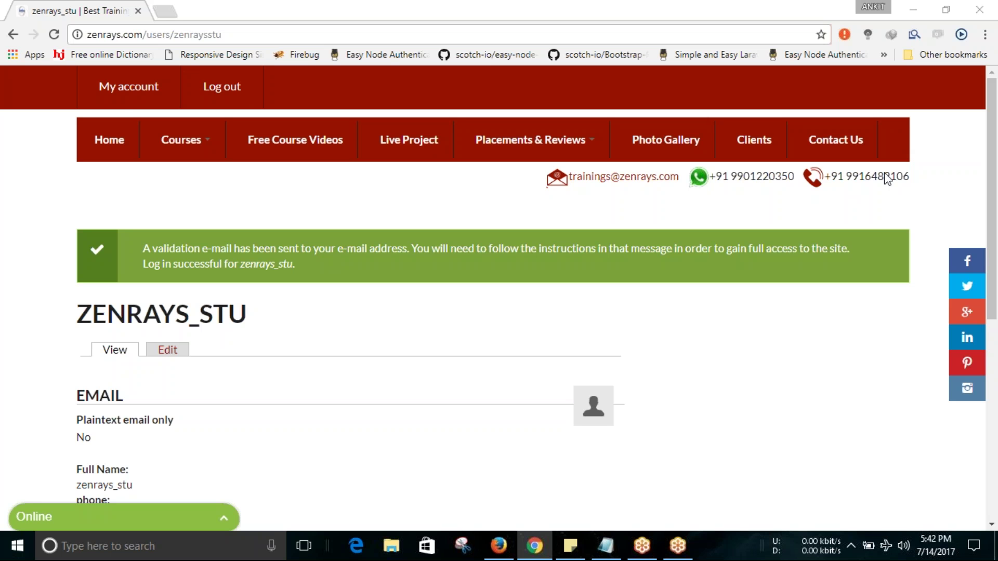
# Step: Reload the profile page so the full account menu appears
pyautogui.hotkey('ctrl', 'l')
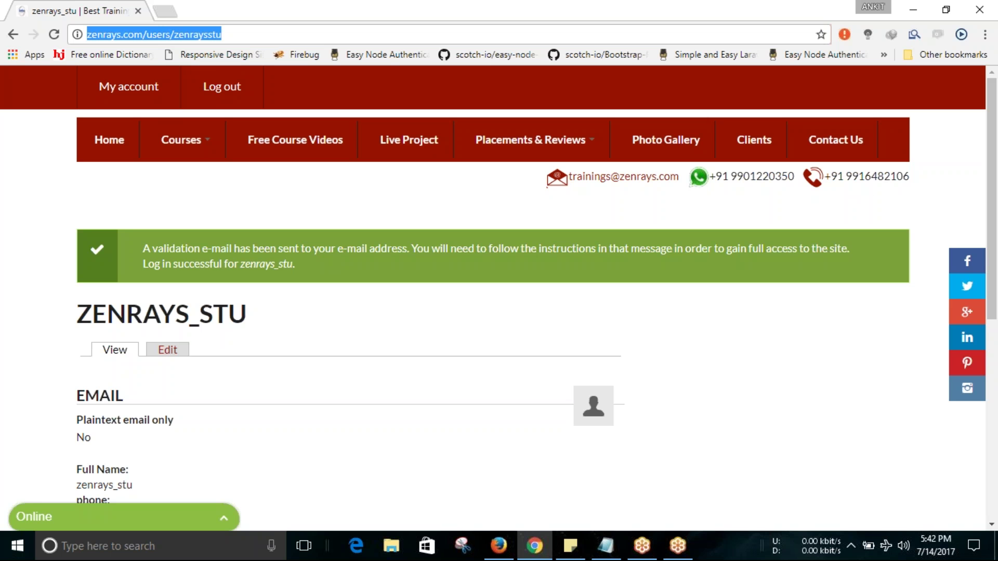
pyautogui.press('Return')
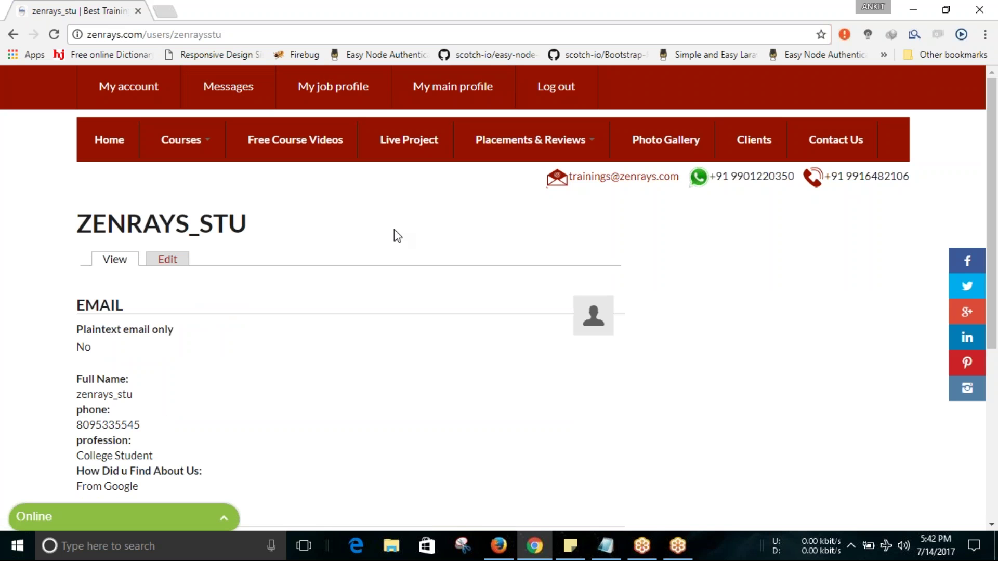
# Step: Edit the job profile with city Bangalore, AngularJs and Python courses, and BSC education
pyautogui.click(333, 87)
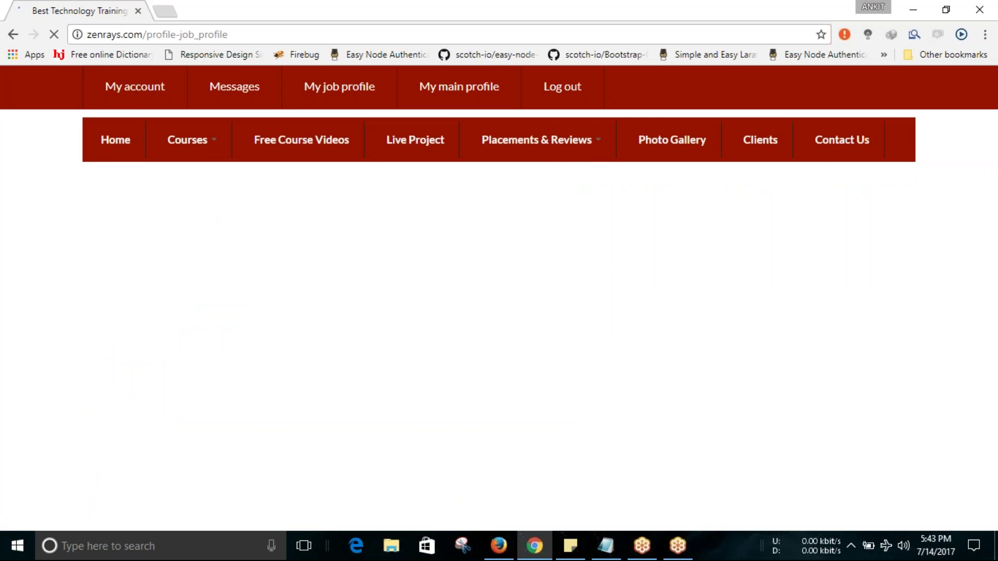
pyautogui.scroll(-1, 385, 230)
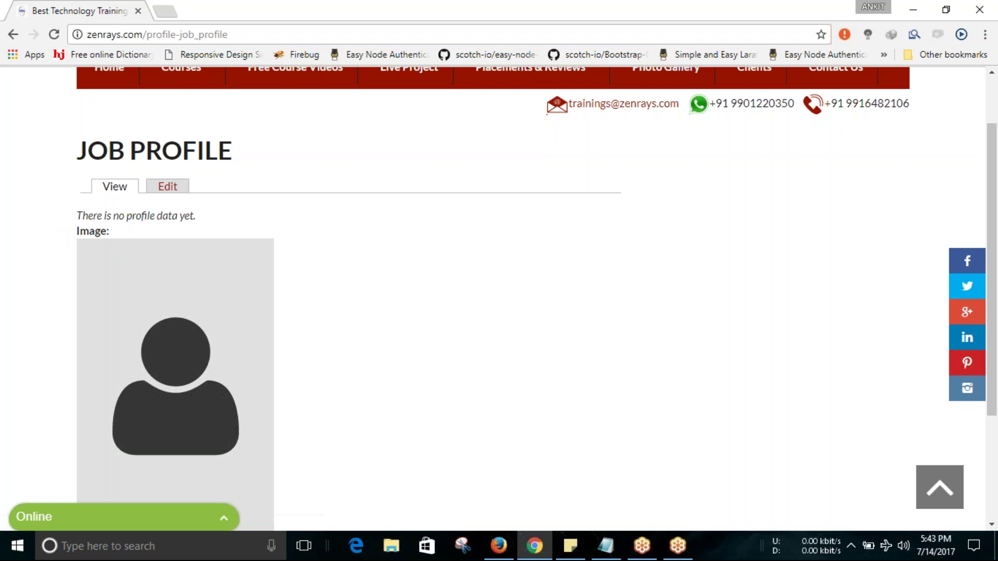
pyautogui.click(168, 187)
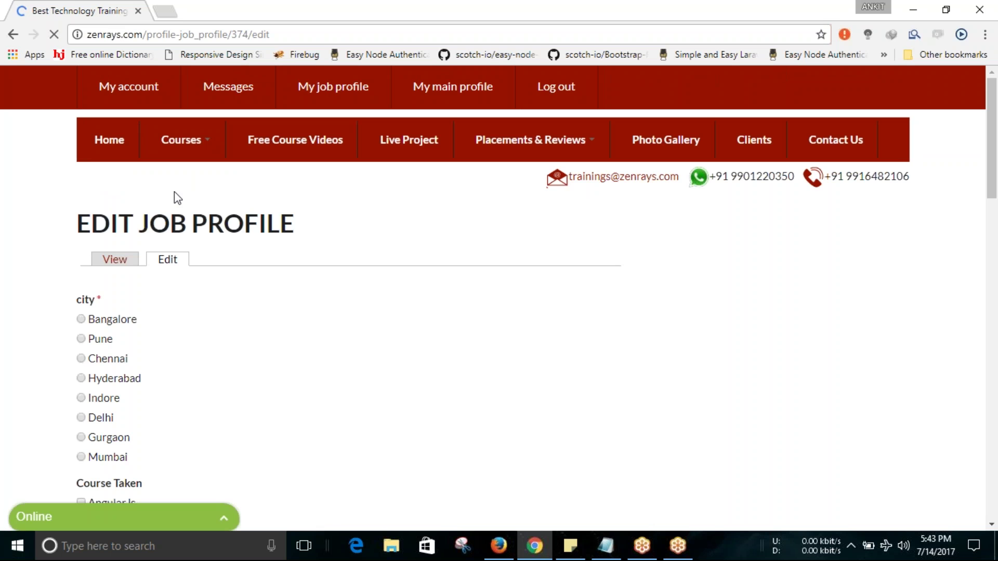
pyautogui.scroll(-1, 218, 277)
pyautogui.click(82, 246)
pyautogui.scroll(-3, 394, 283)
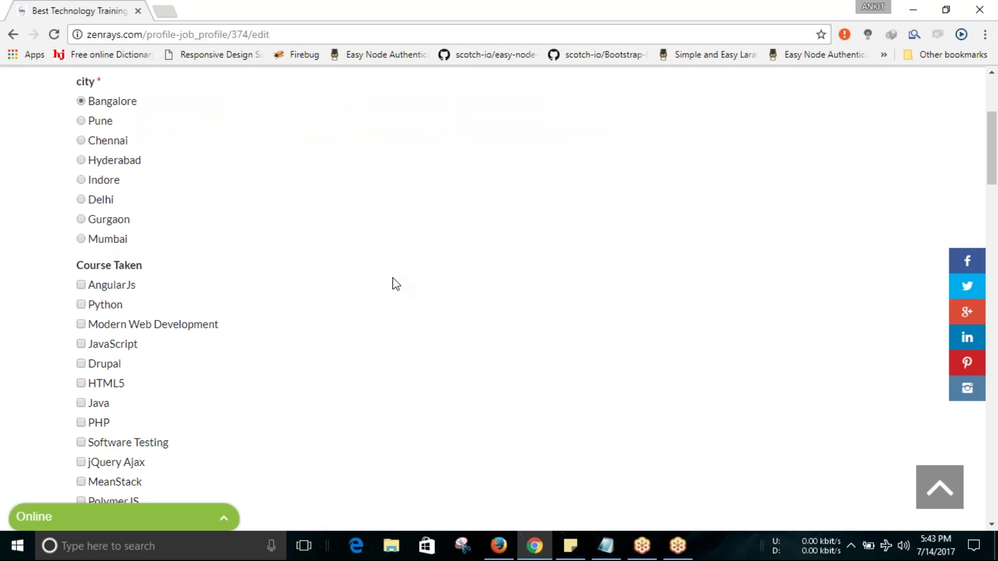
pyautogui.click(122, 287)
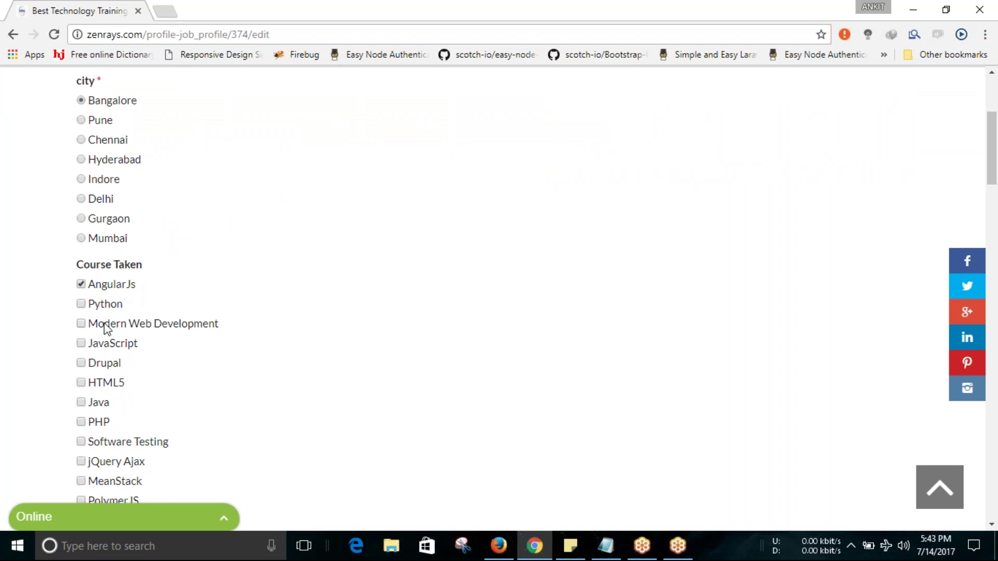
pyautogui.click(109, 304)
pyautogui.scroll(-4, 206, 295)
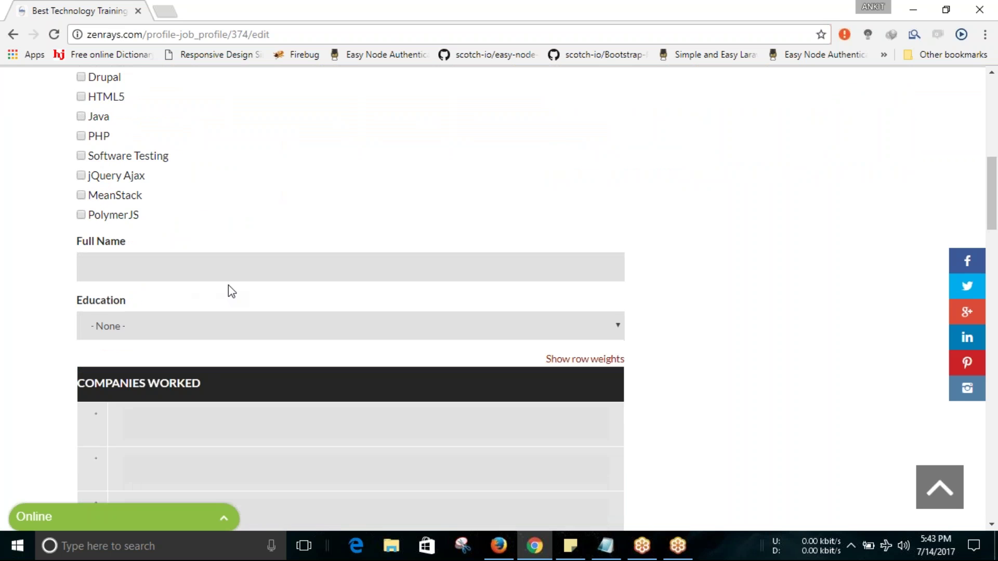
pyautogui.write('zenrays_stu')
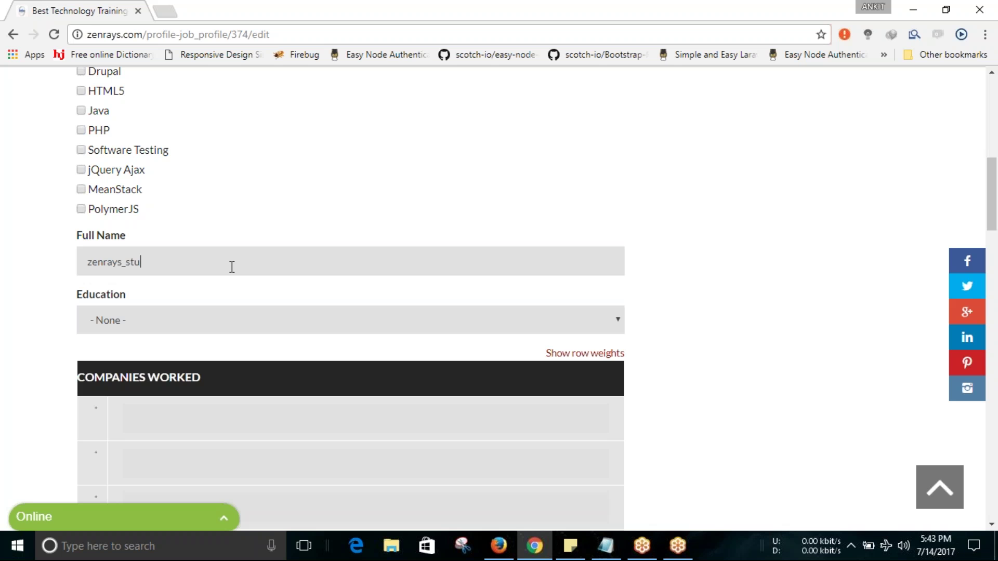
pyautogui.click(209, 320)
pyautogui.click(203, 361)
pyautogui.scroll(-2, 216, 347)
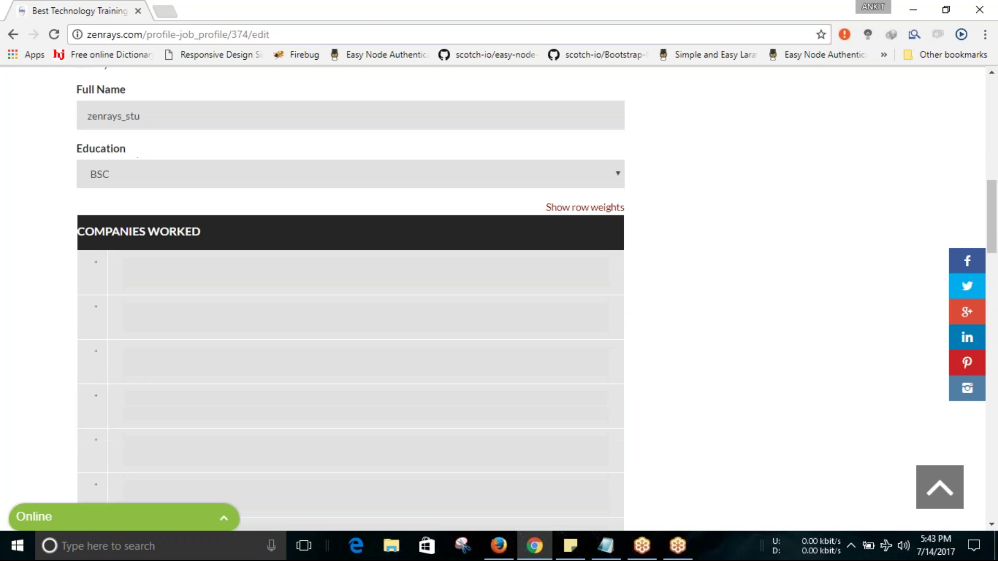
pyautogui.scroll(-2, 318, 262)
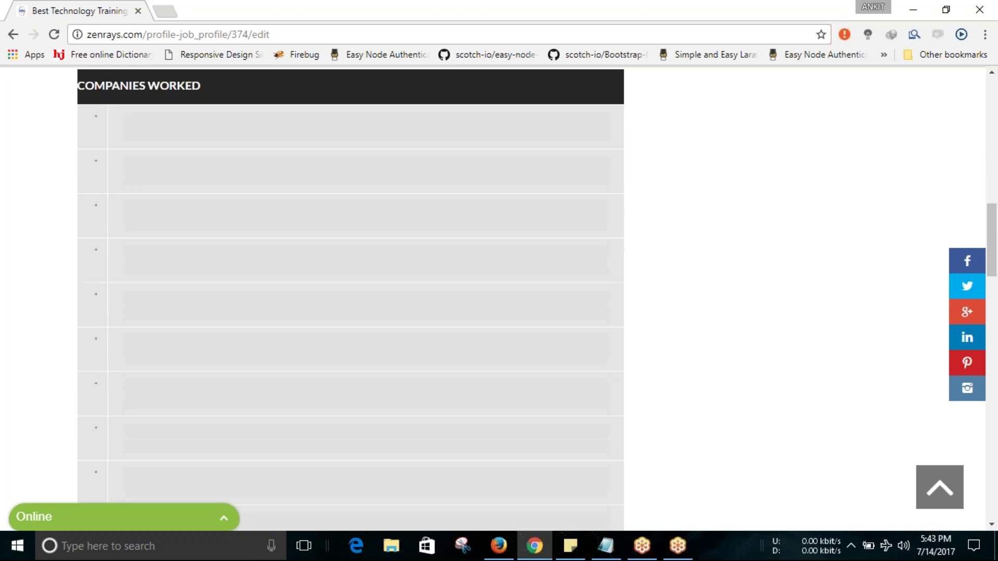
pyautogui.scroll(-3, 318, 262)
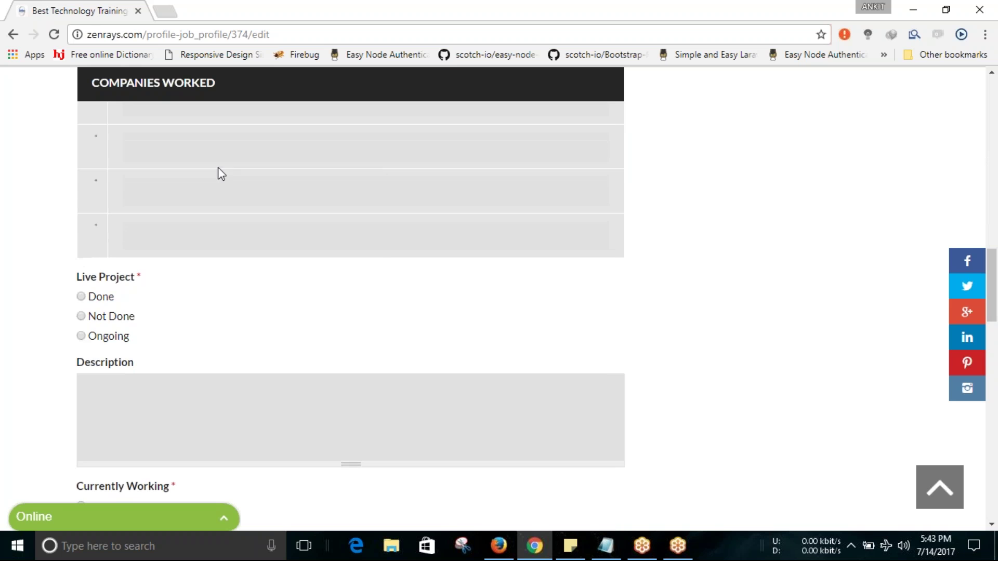
# Step: Mark the live project Done, currently working yes, and non-technical jobs Yes
pyautogui.click(100, 297)
pyautogui.scroll(-2, 140, 312)
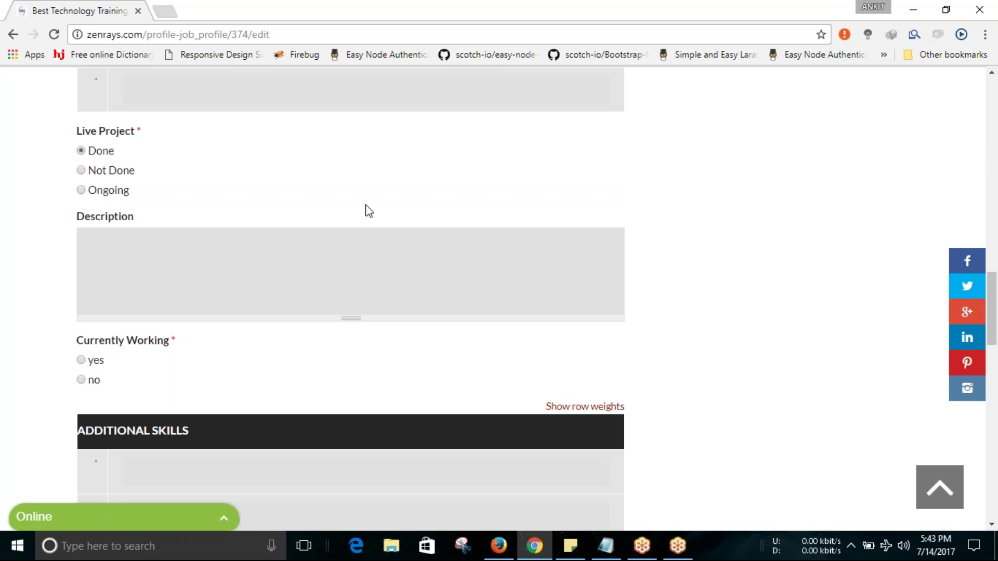
pyautogui.scroll(-2, 366, 211)
pyautogui.click(82, 214)
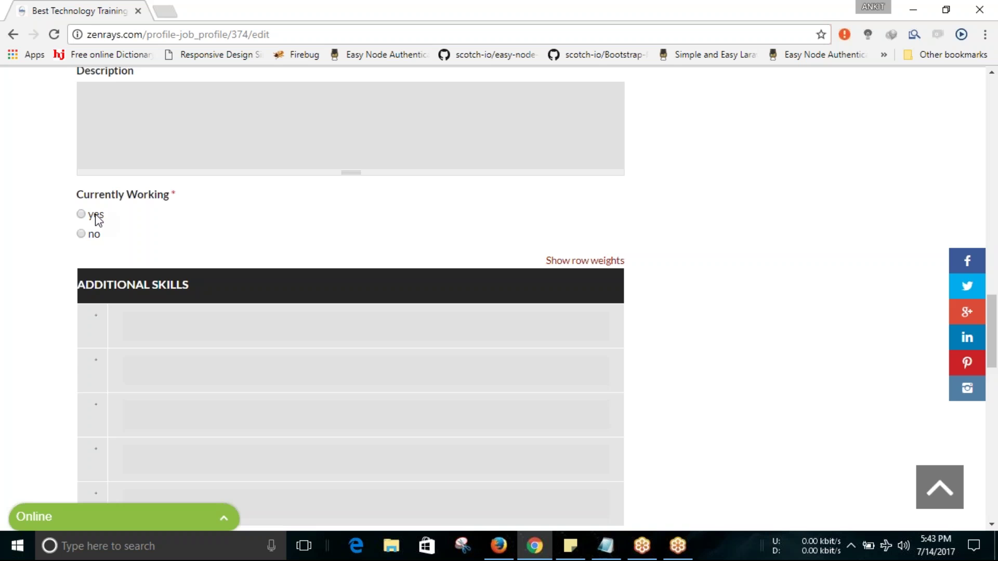
pyautogui.scroll(-2, 168, 204)
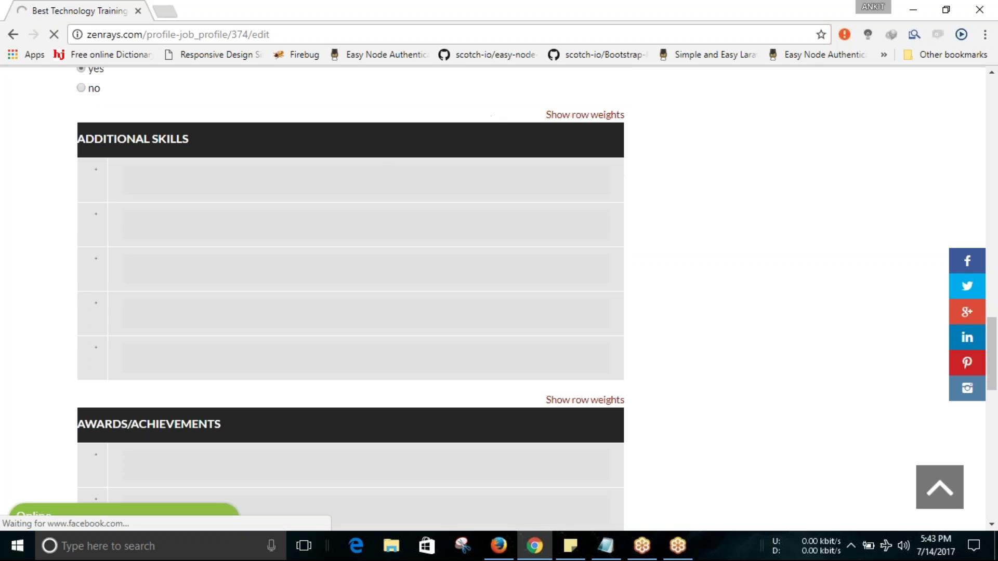
pyautogui.scroll(-2, 375, 172)
pyautogui.scroll(-2, 375, 172)
pyautogui.scroll(-2, 289, 274)
pyautogui.scroll(-1, 244, 294)
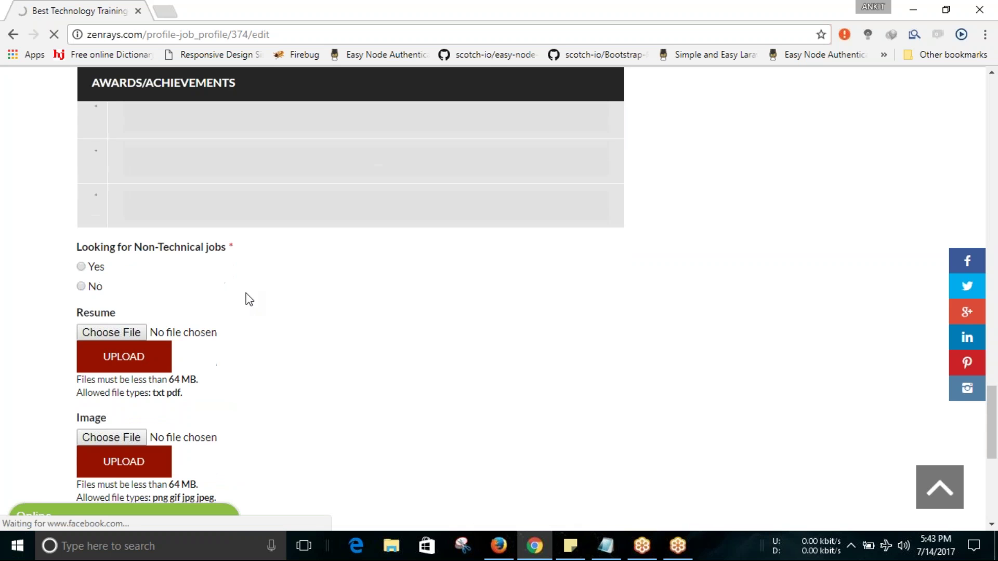
pyautogui.click(81, 267)
pyautogui.scroll(-1, 274, 258)
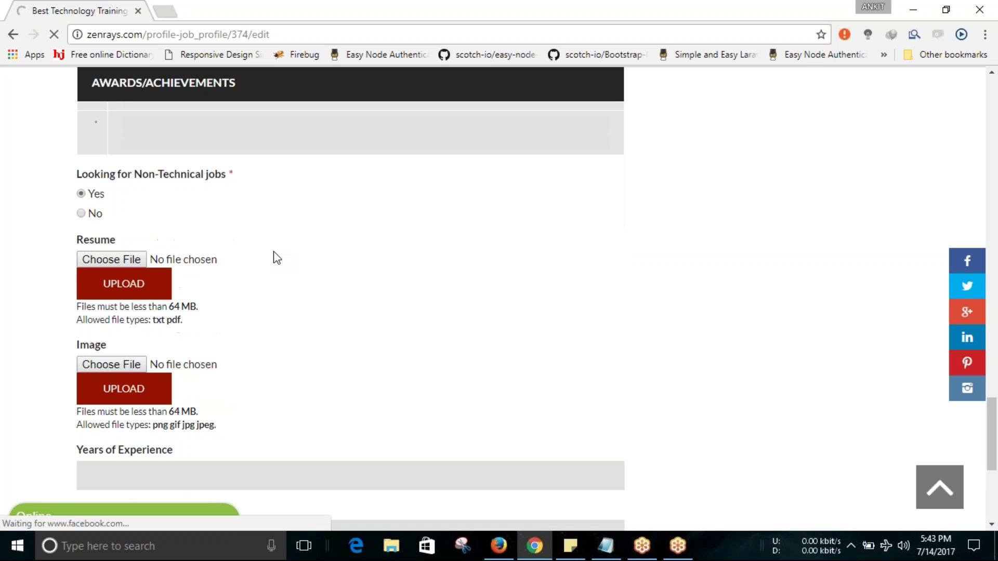
pyautogui.click(116, 257)
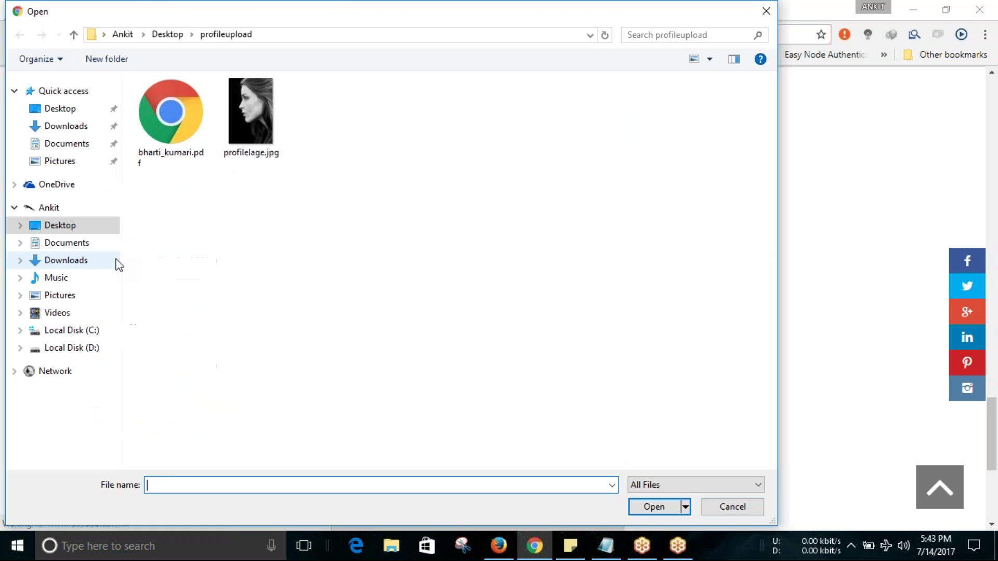
pyautogui.click(170, 117)
pyautogui.click(654, 507)
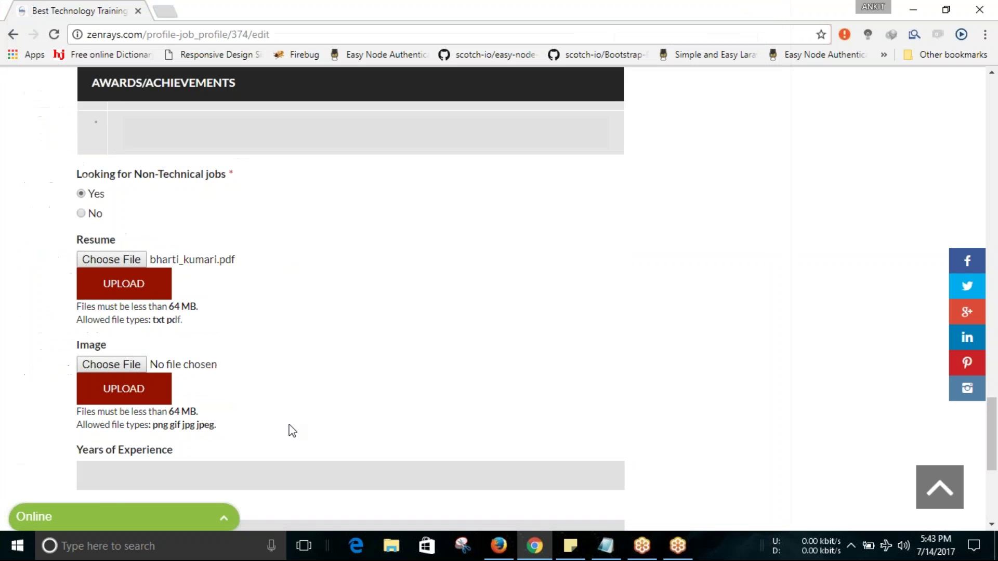
pyautogui.scroll(-1, 292, 430)
pyautogui.click(124, 210)
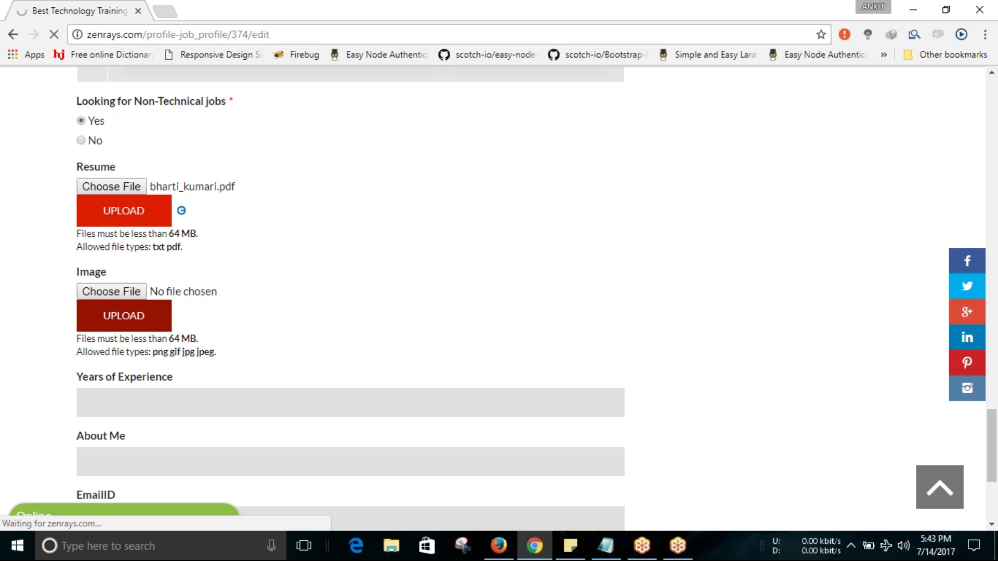
pyautogui.scroll(-1, 124, 289)
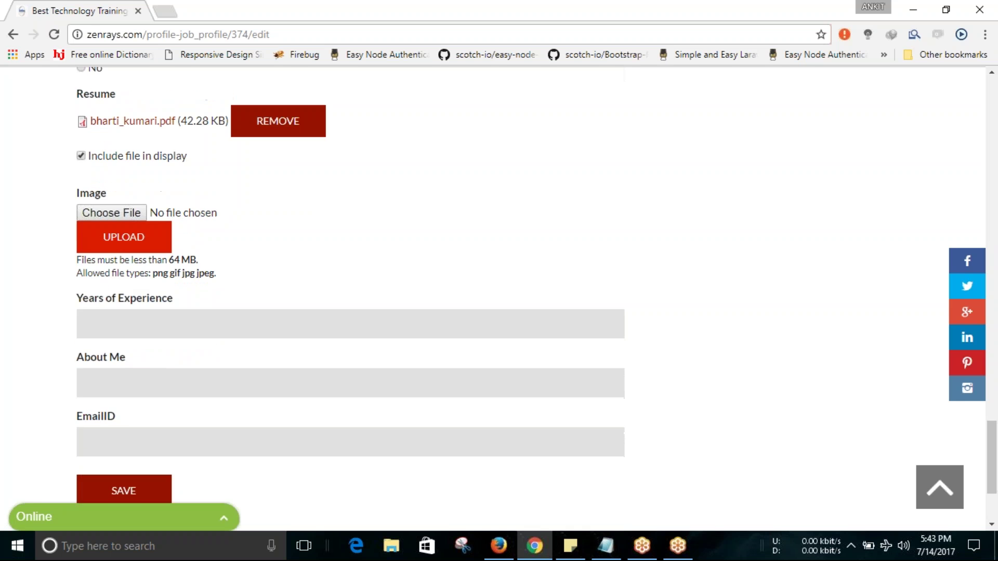
# Step: Upload profilelage.jpg as the profile image
pyautogui.click(137, 218)
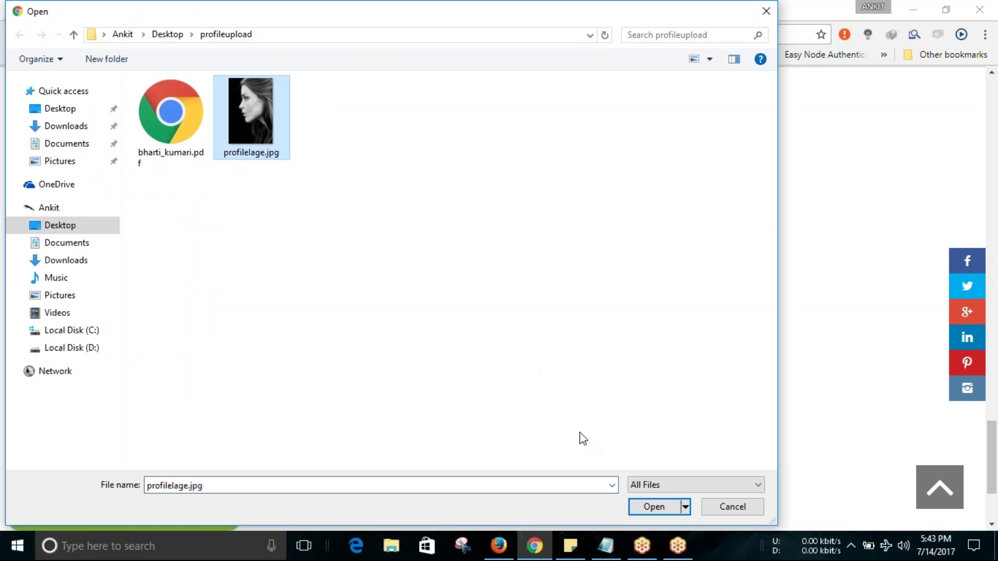
pyautogui.click(654, 507)
pyautogui.click(124, 237)
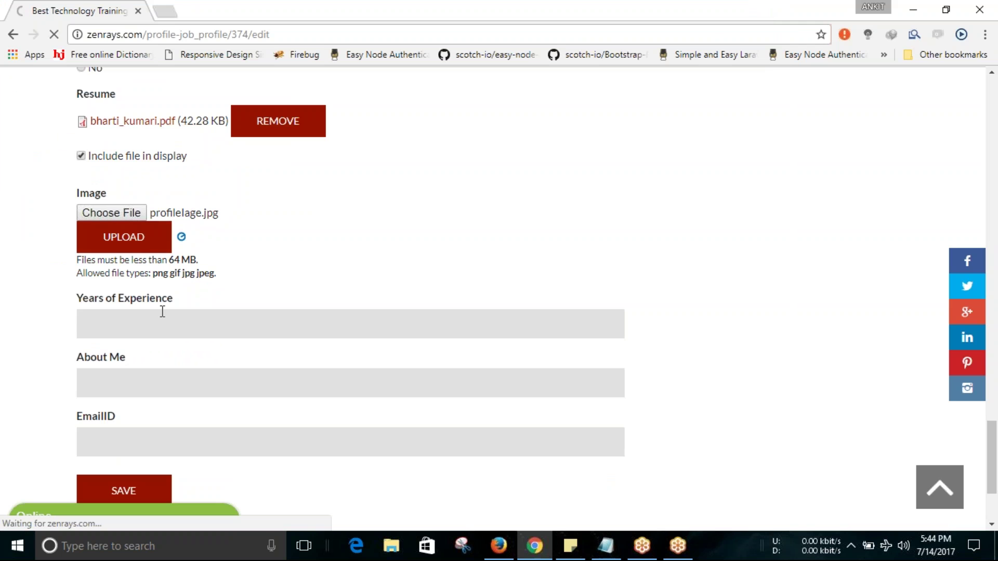
# Step: Set years of experience to 1 and save the job profile
pyautogui.click(162, 279)
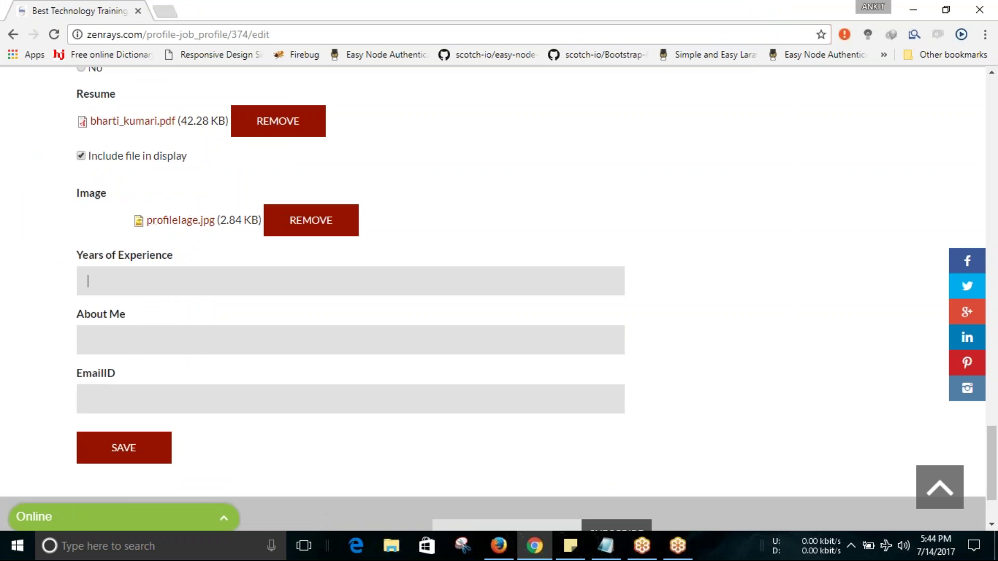
pyautogui.write('1')
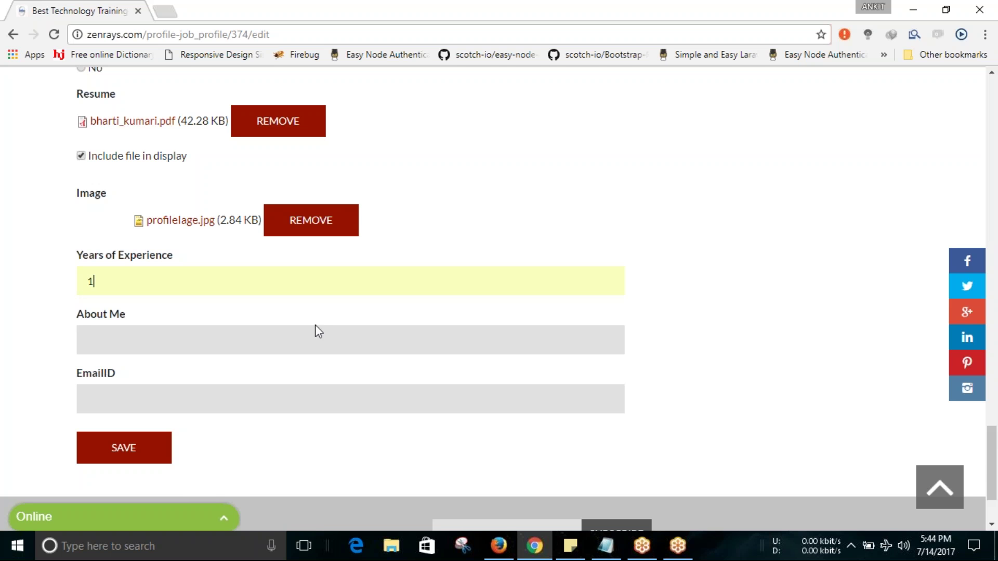
pyautogui.scroll(-1, 315, 325)
pyautogui.scroll(-1, 335, 250)
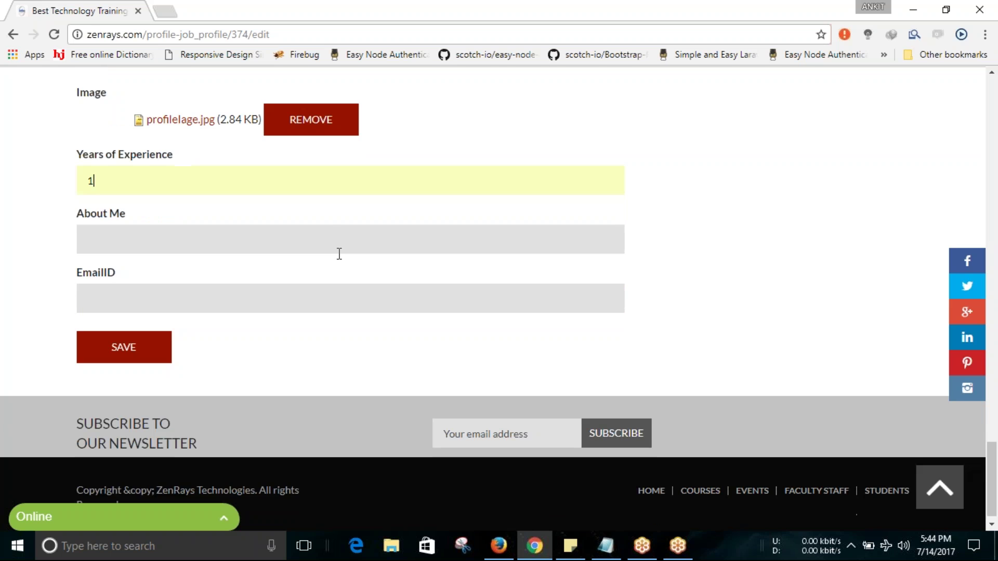
pyautogui.click(145, 347)
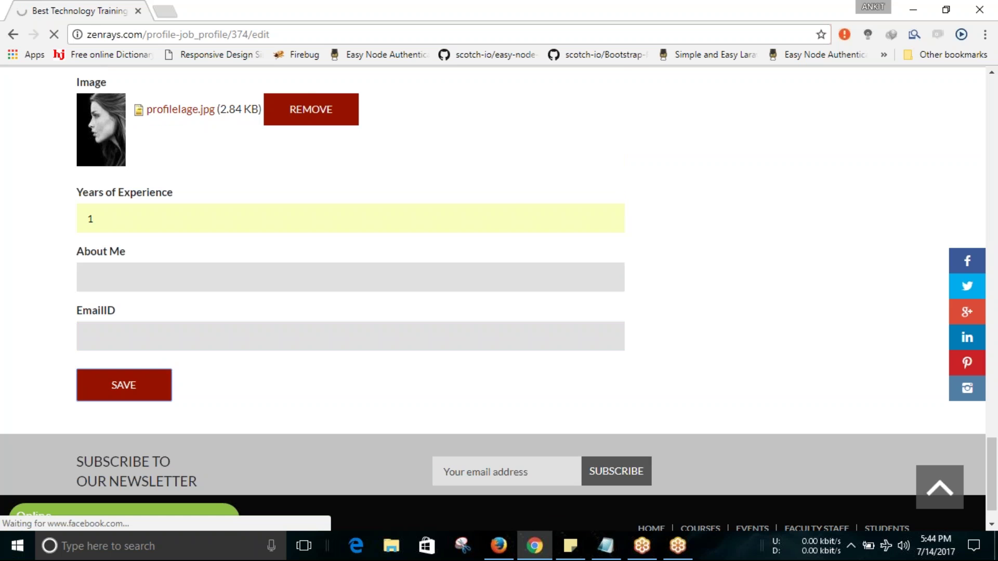
pyautogui.scroll(5, 517, 211)
pyautogui.scroll(1, 516, 210)
pyautogui.scroll(3, 527, 216)
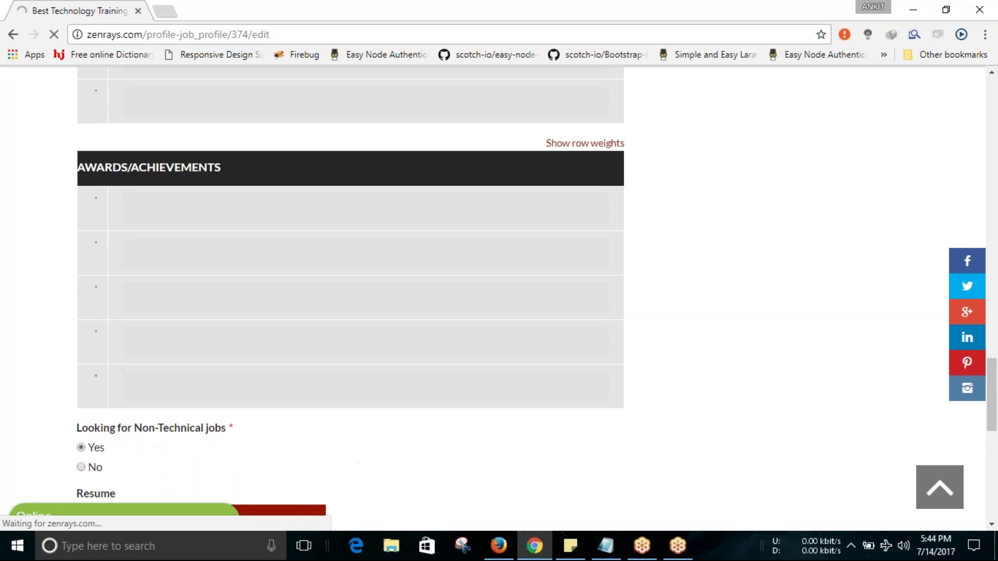
pyautogui.scroll(3, 527, 216)
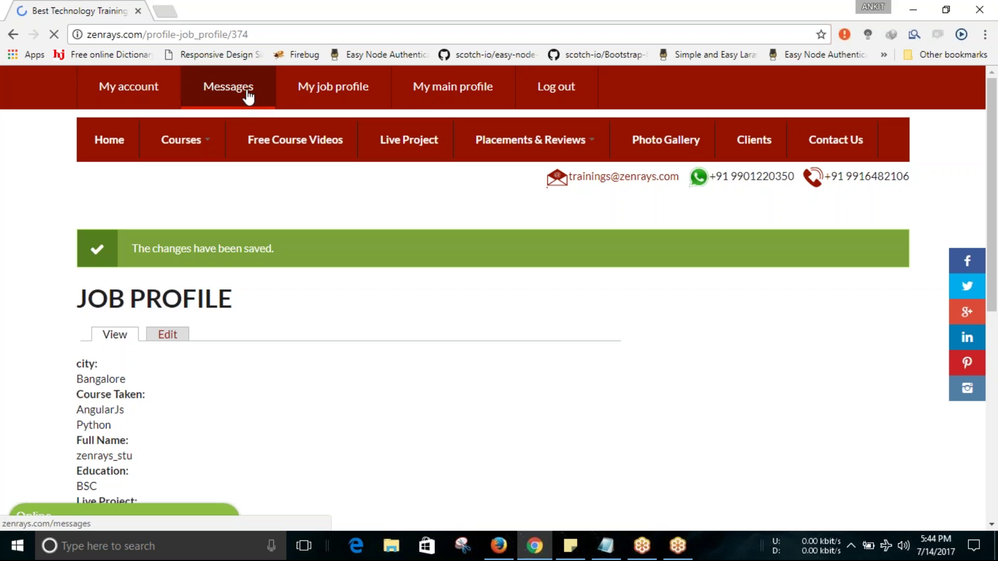
# Step: Go to the Messages page from the account menu
pyautogui.click(228, 86)
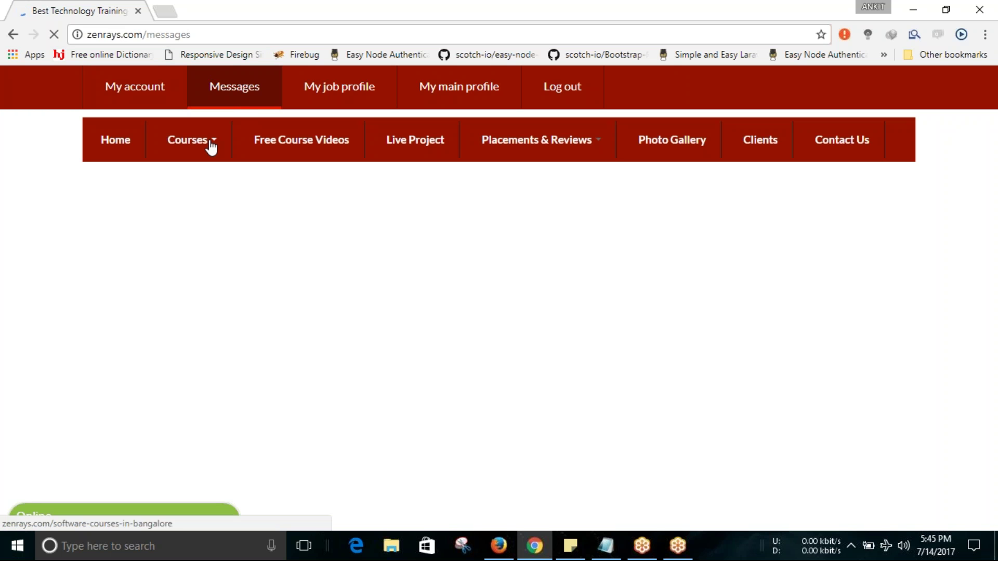
pyautogui.scroll(-1, 601, 207)
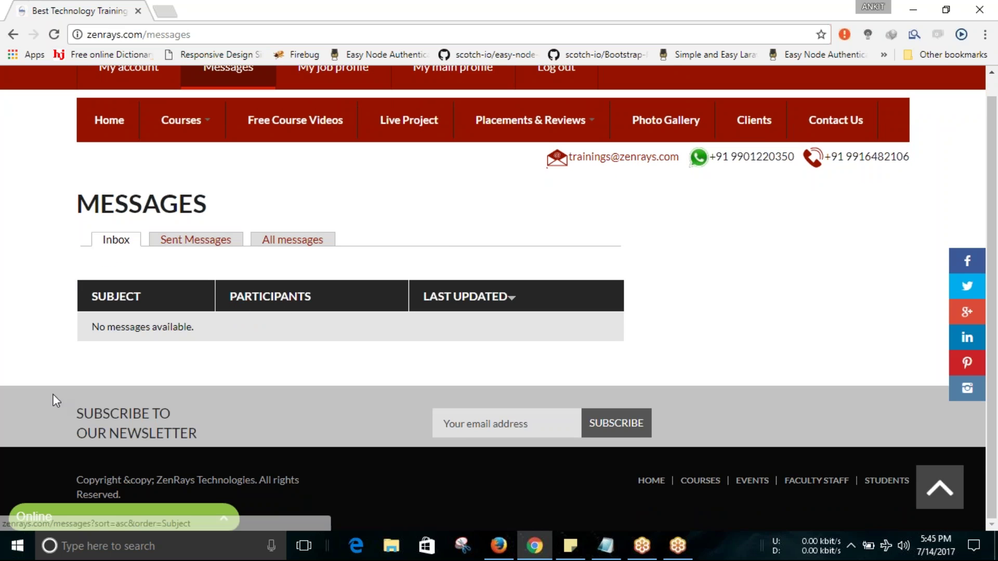
# Step: Switch to the Sent Messages tab, which shows no messages
pyautogui.click(195, 239)
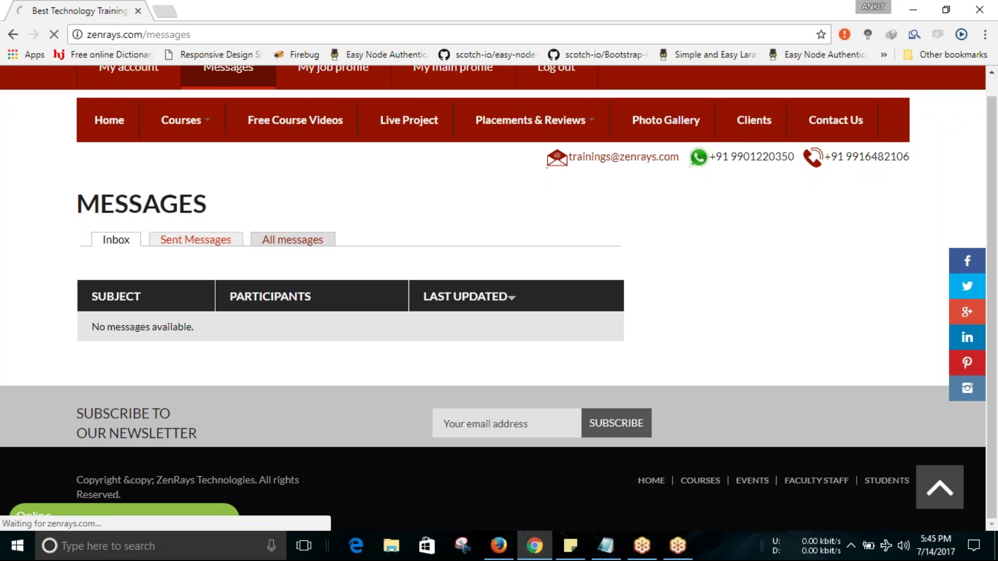